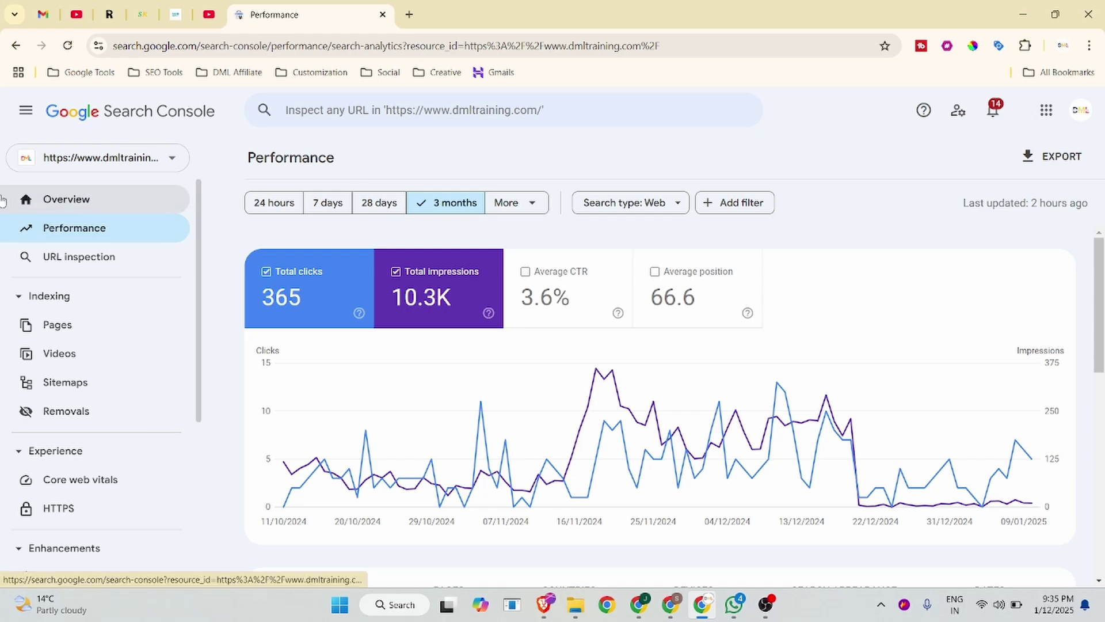
Open the dmltraining.com property's Users and permissions settings and check the access options for the existing user with Full permission
{"action": "scroll", "coordinate": [81, 383], "scroll_direction": "down", "scroll_amount": 5}
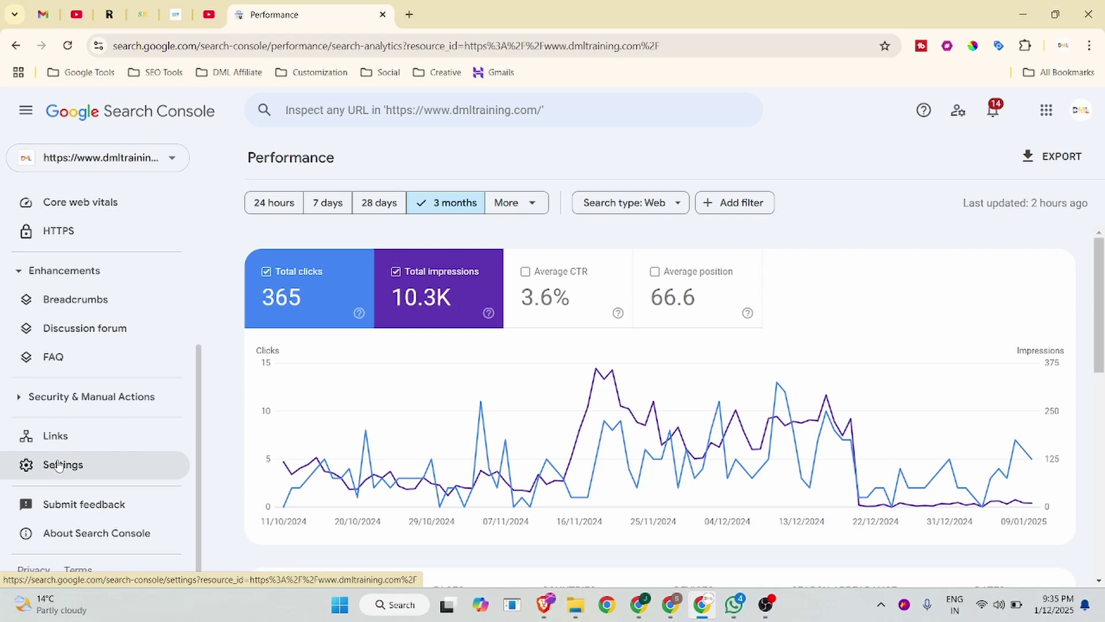
{"action": "left_click", "coordinate": [61, 466]}
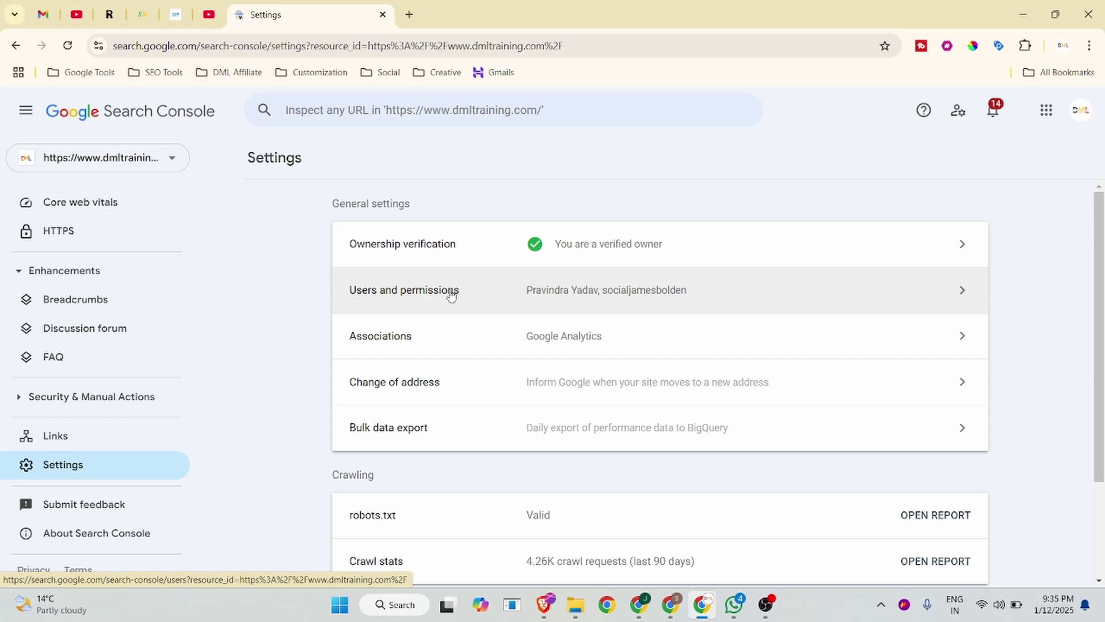
{"action": "left_click", "coordinate": [562, 299]}
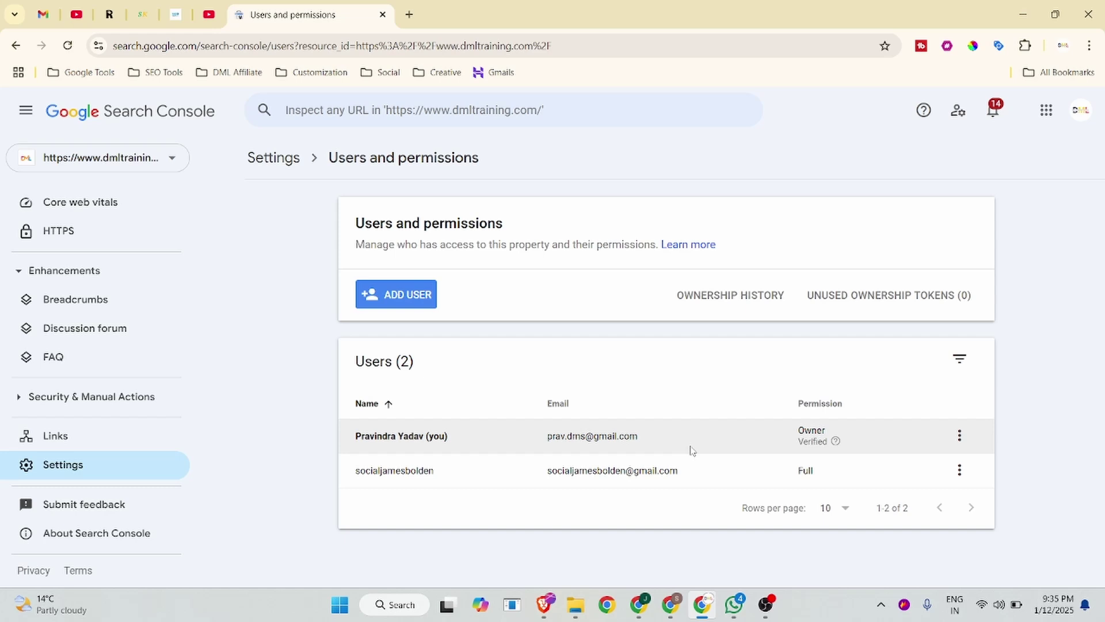
{"action": "left_click", "coordinate": [959, 471]}
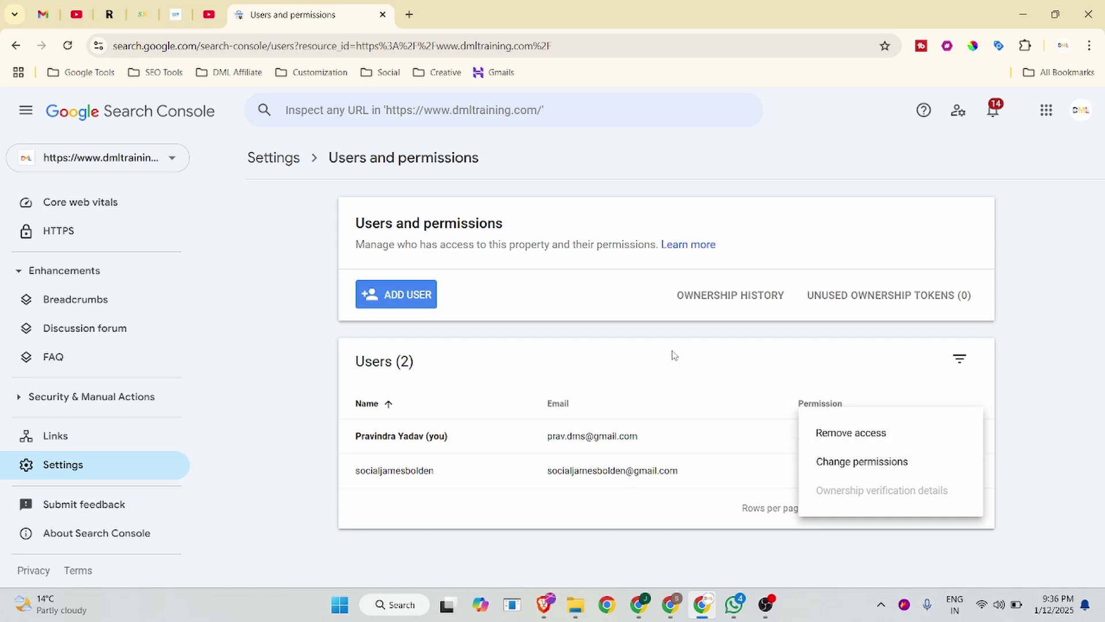
{"action": "left_click", "coordinate": [614, 327]}
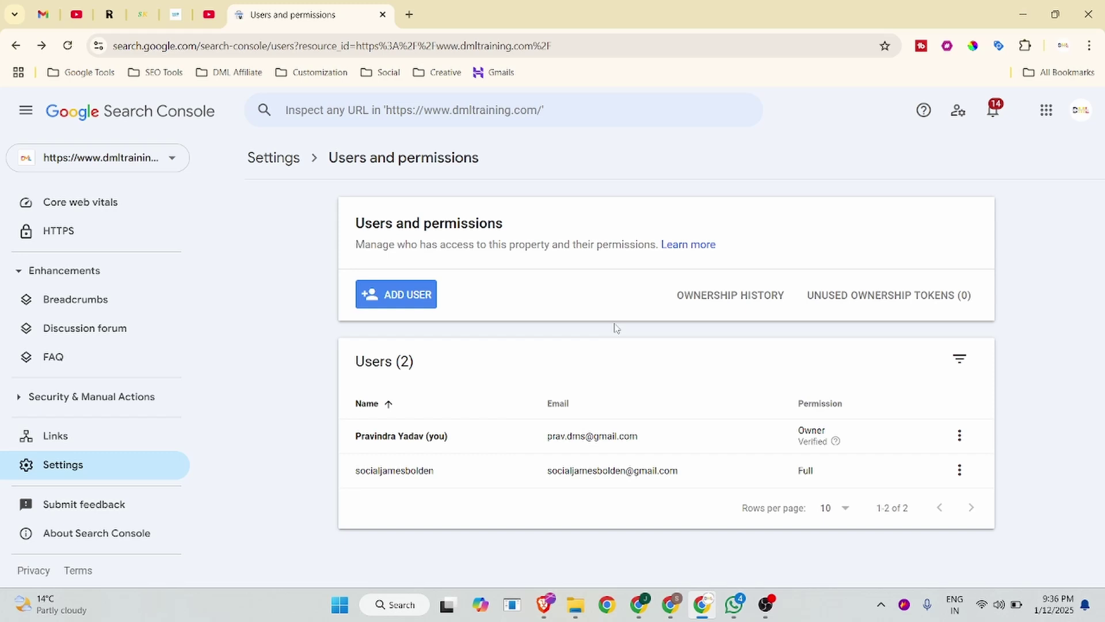
Start adding a user and enter the second Google account's e-mail address, copied from its account details in Gmail
{"action": "left_click", "coordinate": [386, 294]}
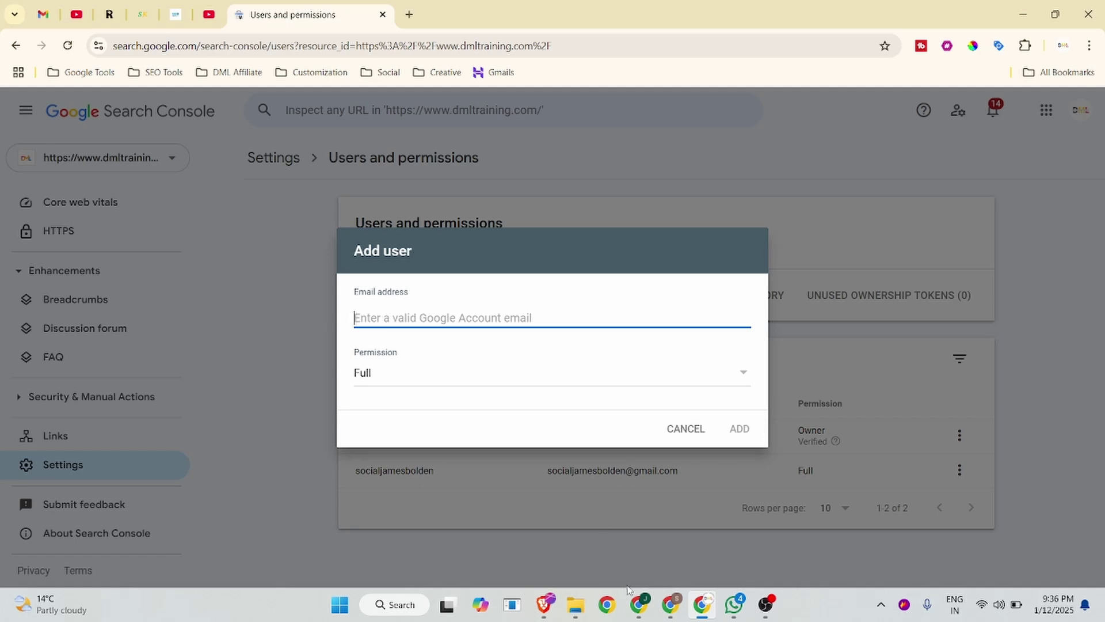
{"action": "left_click", "coordinate": [669, 605]}
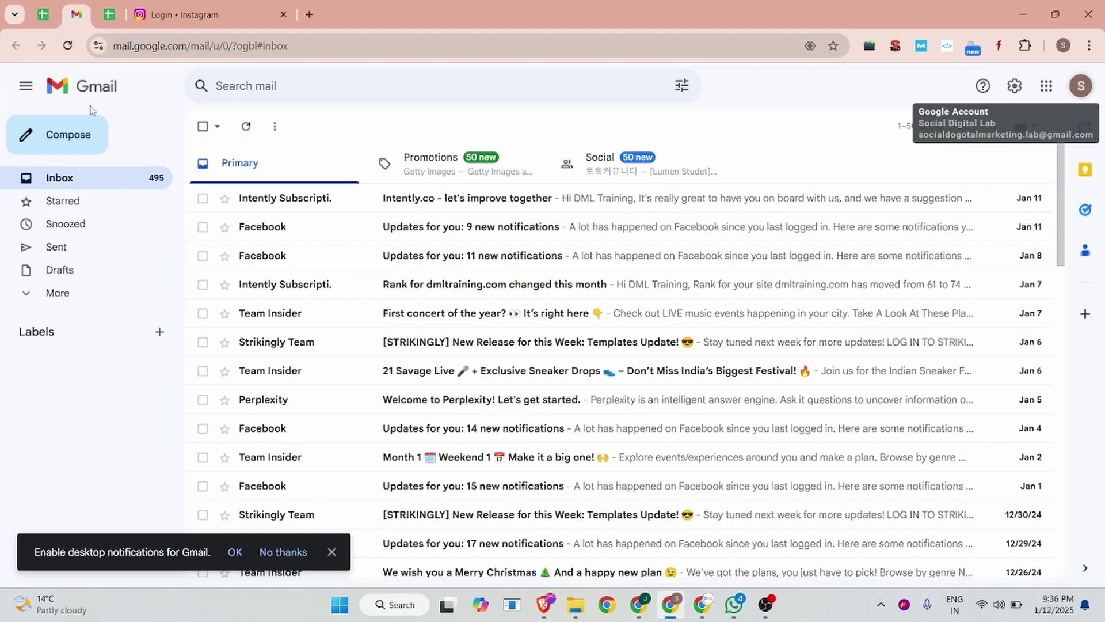
{"action": "left_click", "coordinate": [1081, 86]}
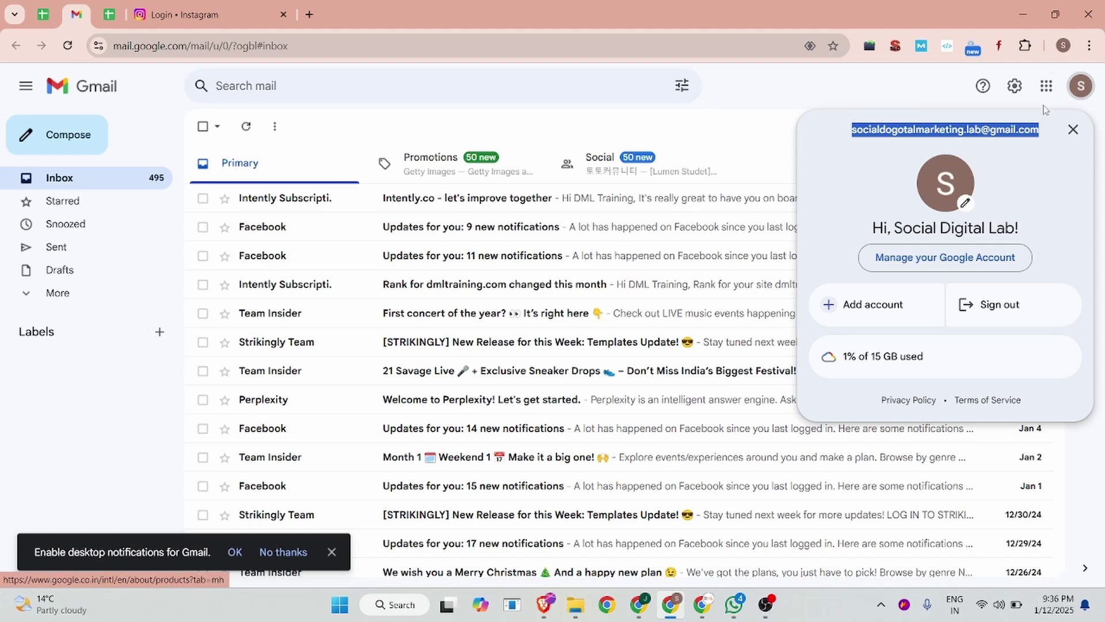
{"action": "left_click", "coordinate": [710, 610]}
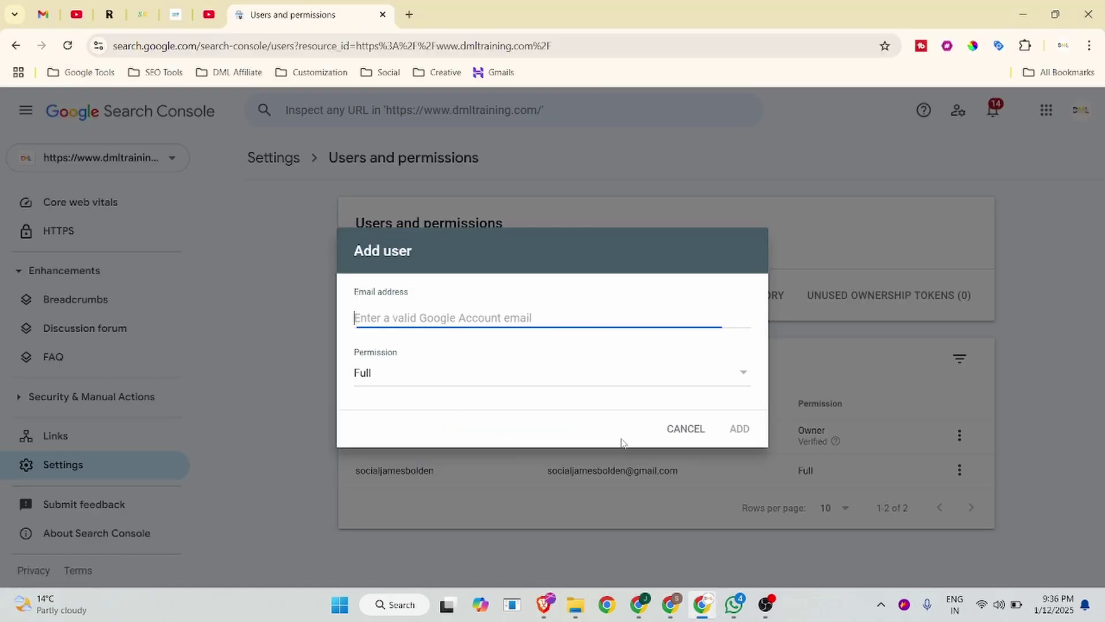
{"action": "key", "text": "ctrl+v"}
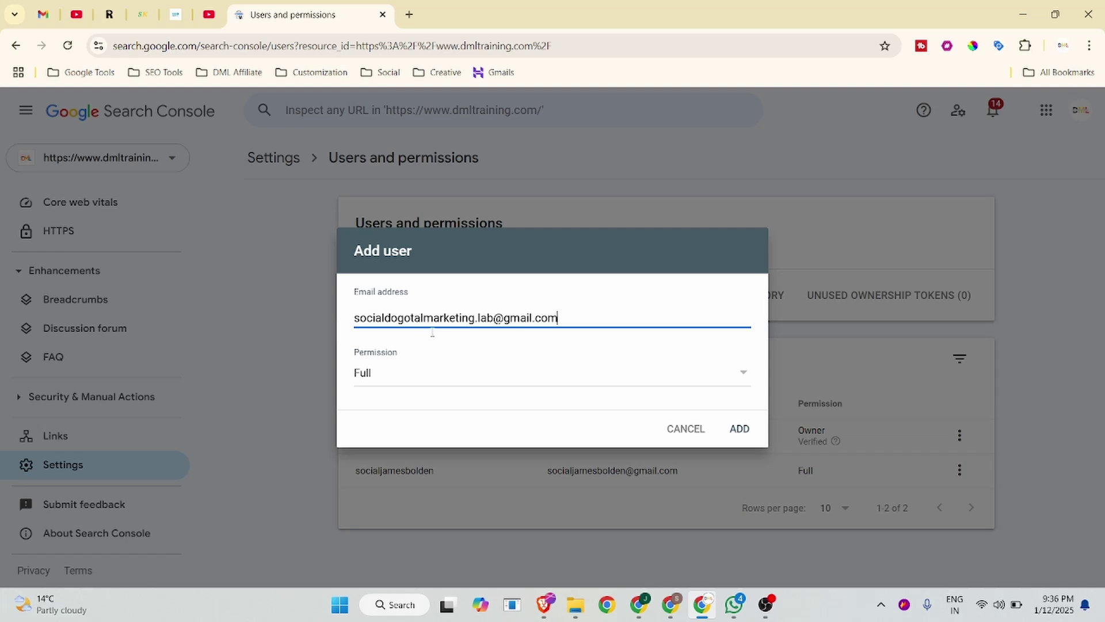
Give the new user Full permission and add them to the property
{"action": "left_click", "coordinate": [507, 383]}
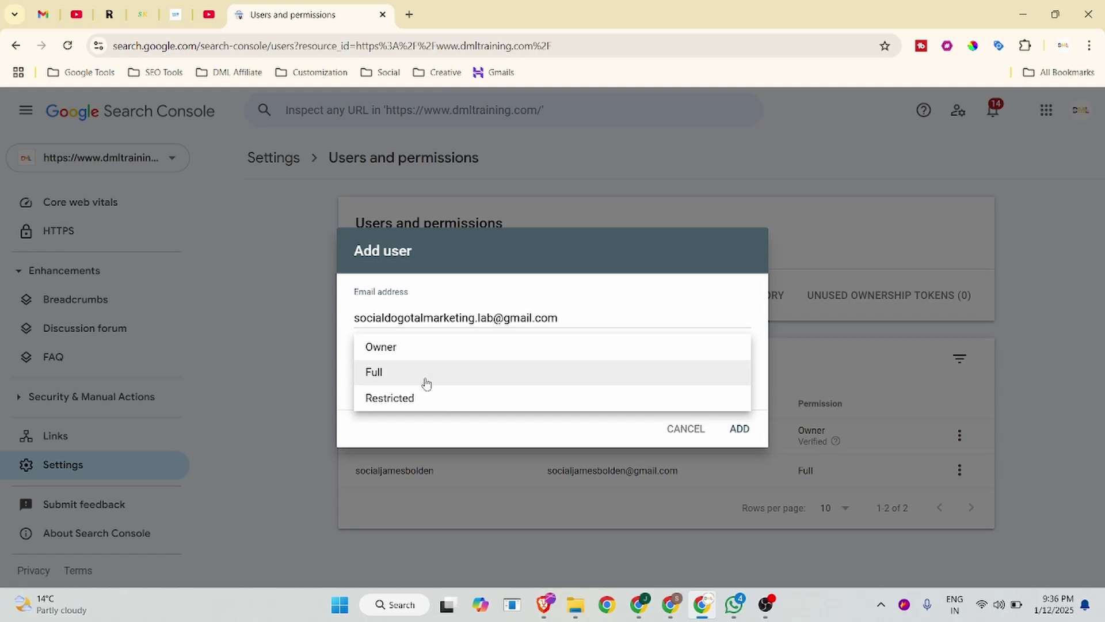
{"action": "left_click", "coordinate": [426, 383]}
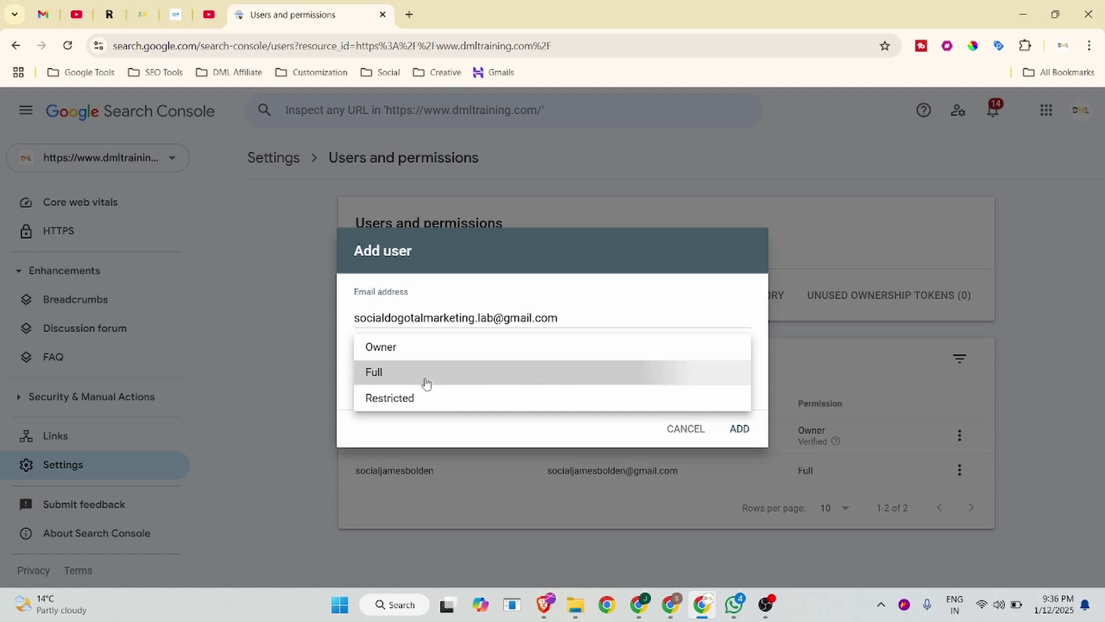
{"action": "left_click", "coordinate": [740, 429]}
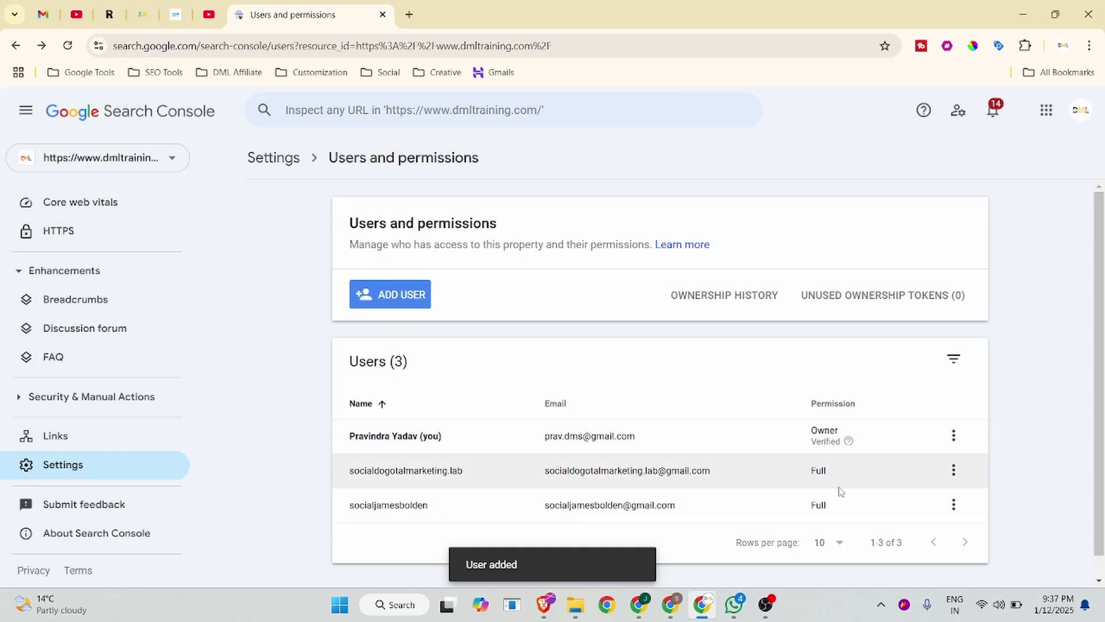
Switch to the added user's Gmail and refresh the inbox to check for an access notification
{"action": "left_click", "coordinate": [669, 615]}
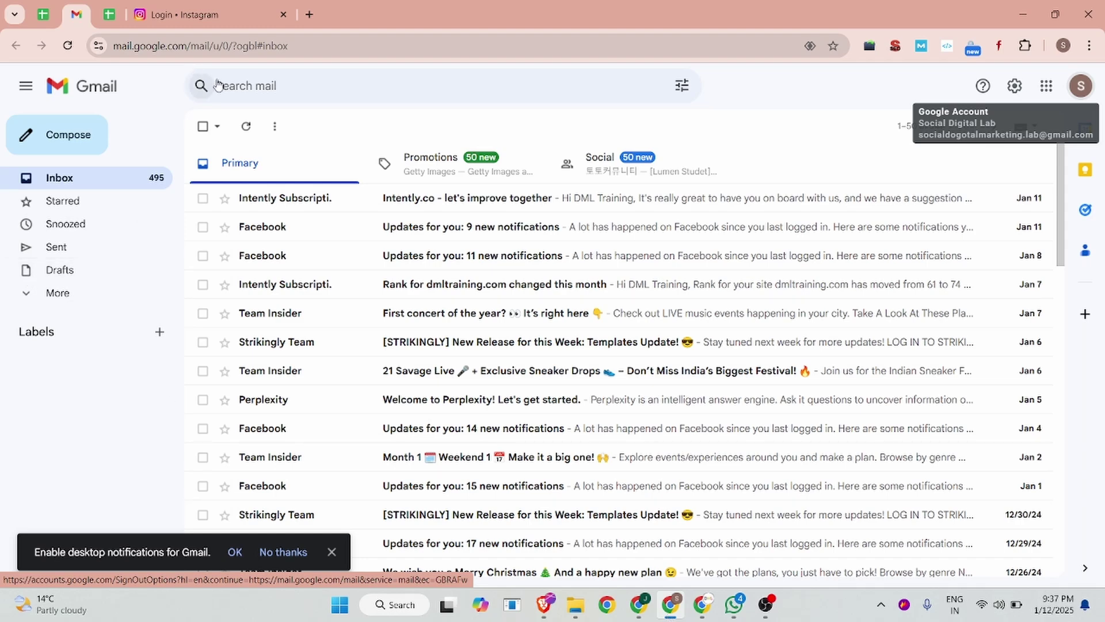
{"action": "left_click", "coordinate": [245, 127]}
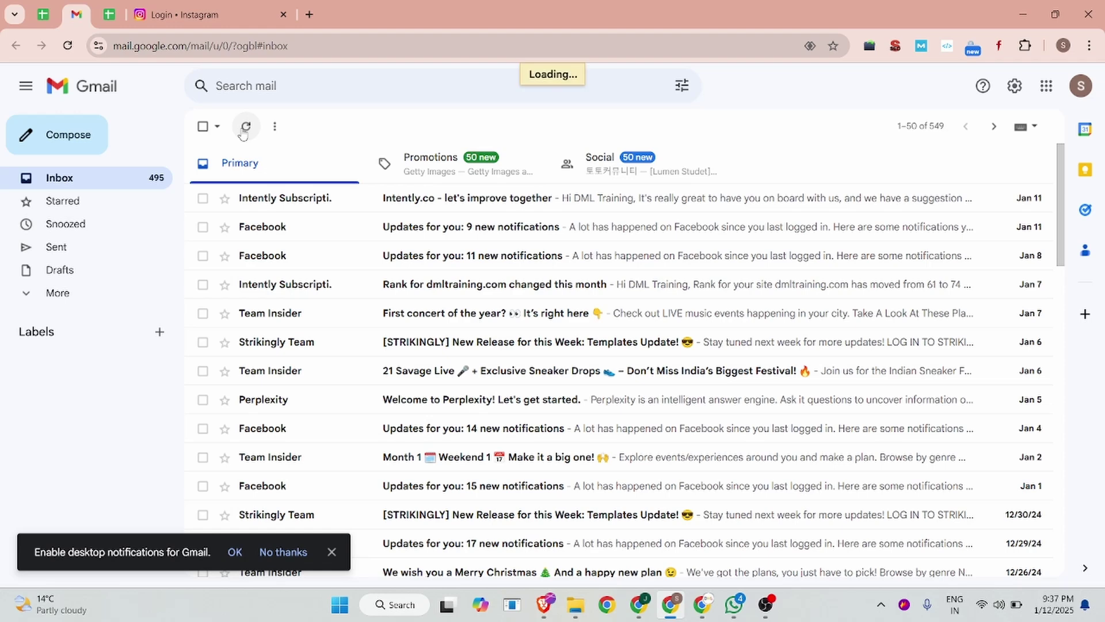
{"action": "left_click", "coordinate": [246, 126]}
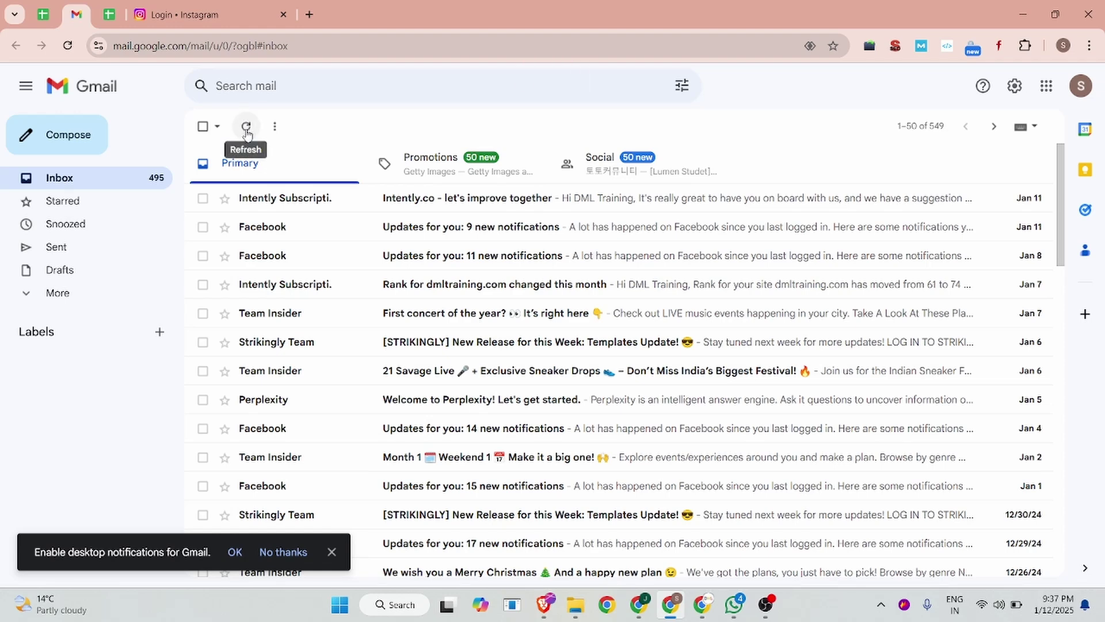
Search Google for "search console" in a new tab, open Google Search Console under the added account, and dismiss the Overview tip
{"action": "left_click", "coordinate": [309, 14]}
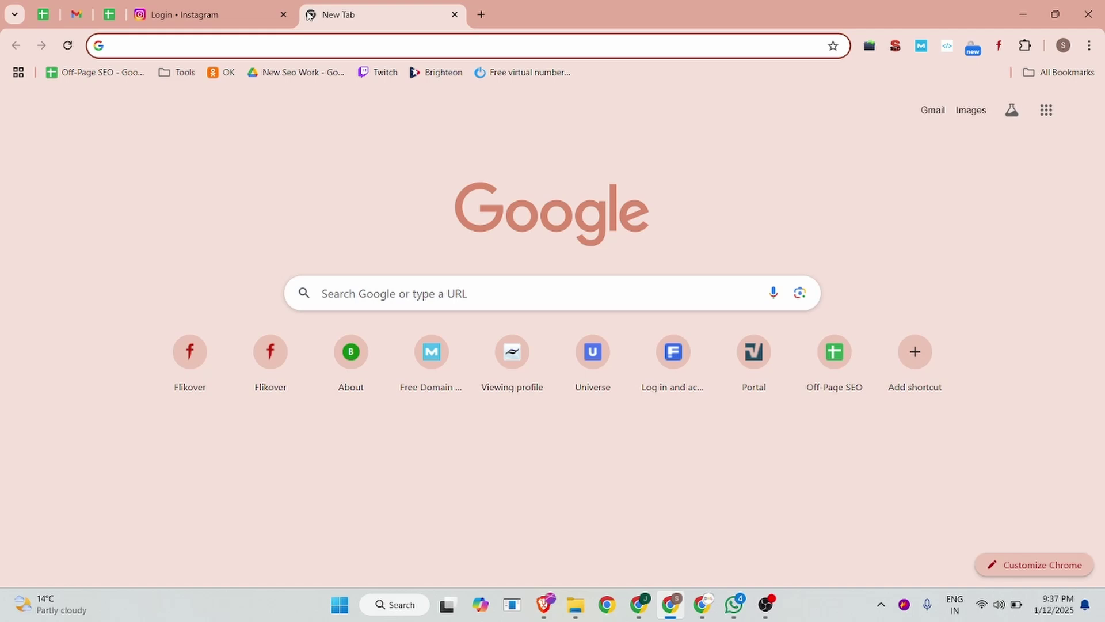
{"action": "type", "text": "search "}
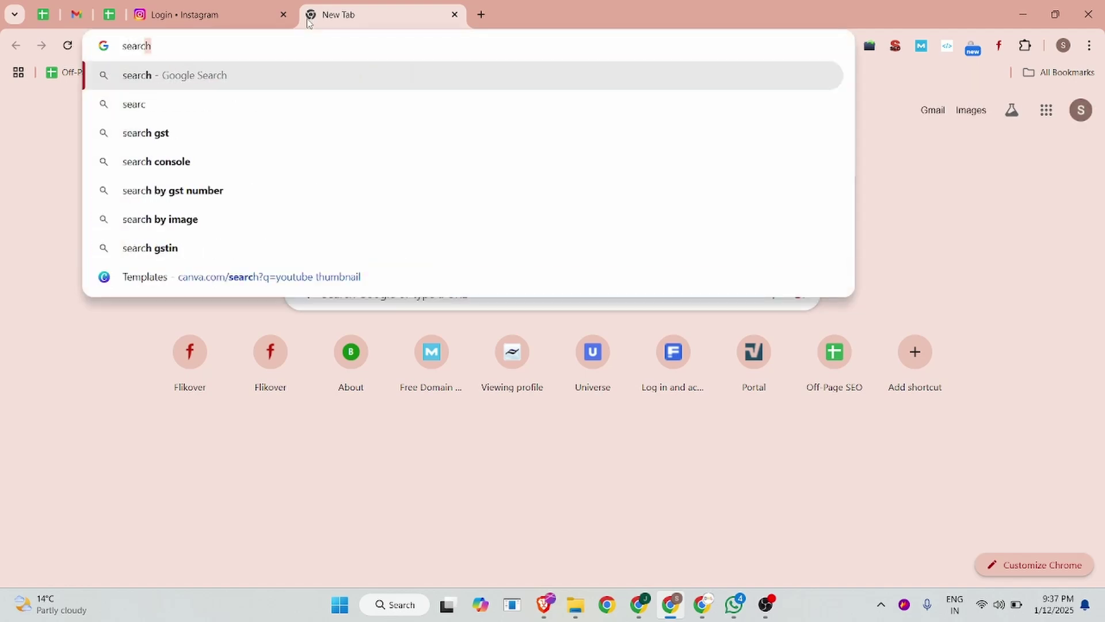
{"action": "type", "text": "console"}
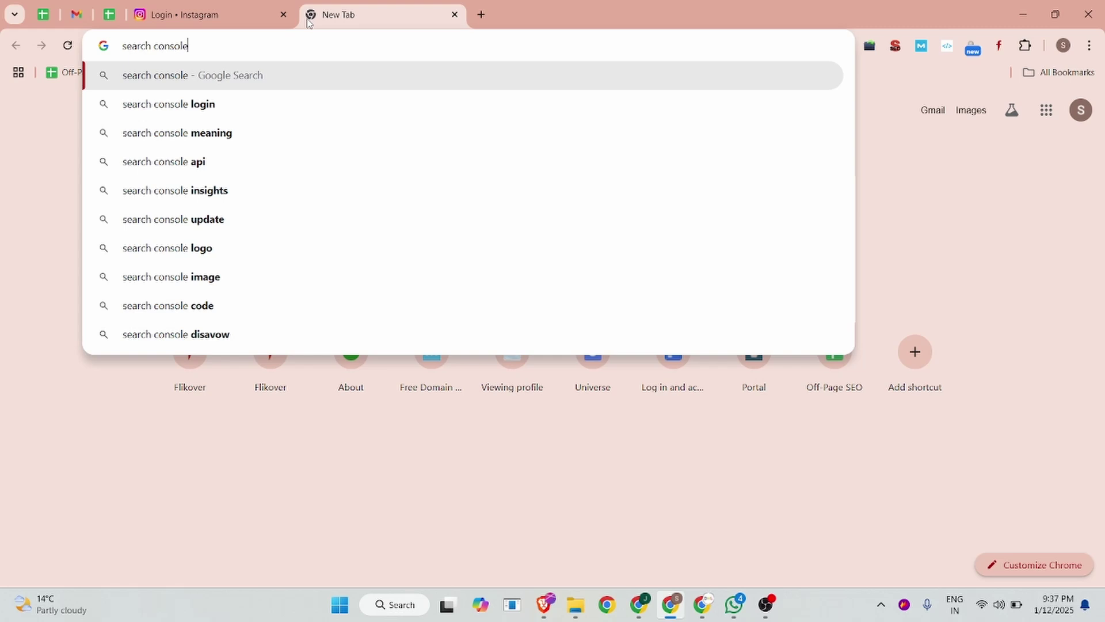
{"action": "key", "text": "Return"}
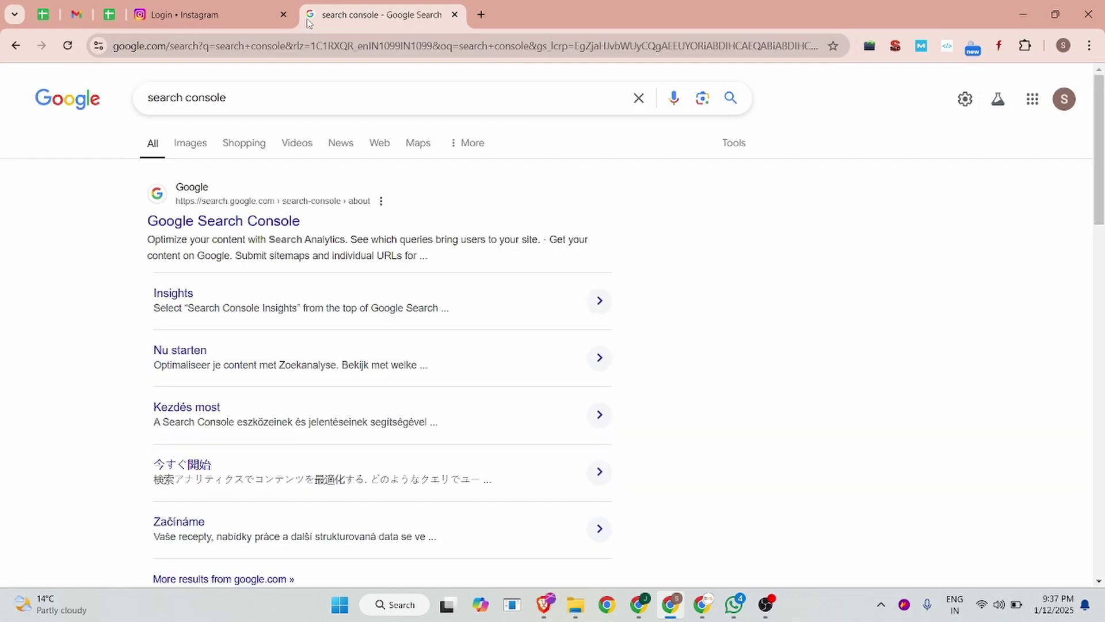
{"action": "left_click", "coordinate": [223, 226]}
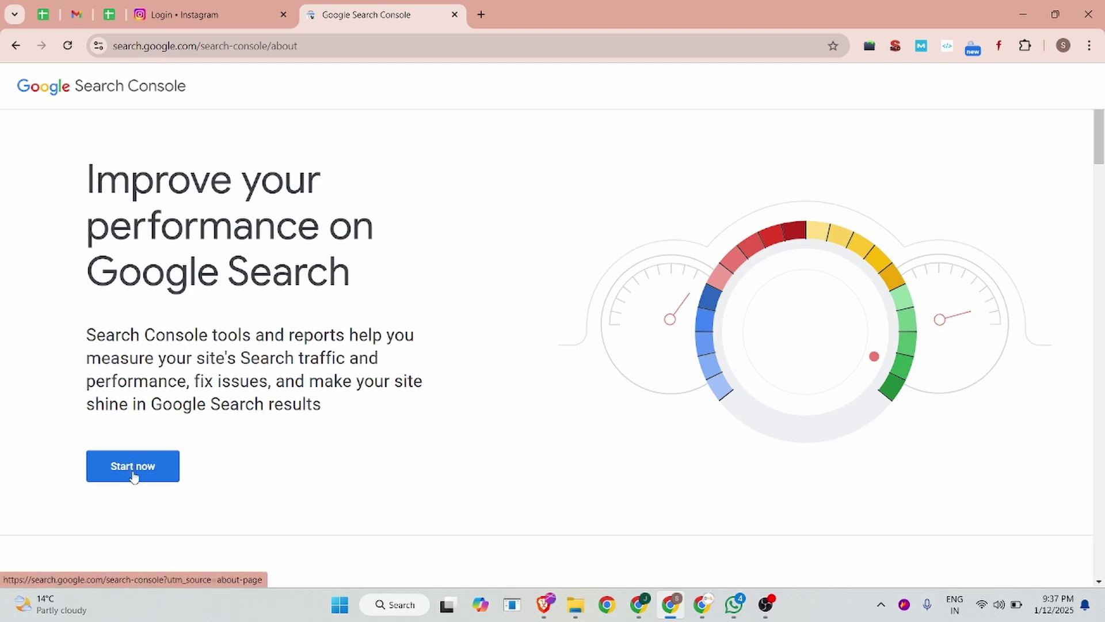
{"action": "left_click", "coordinate": [129, 466]}
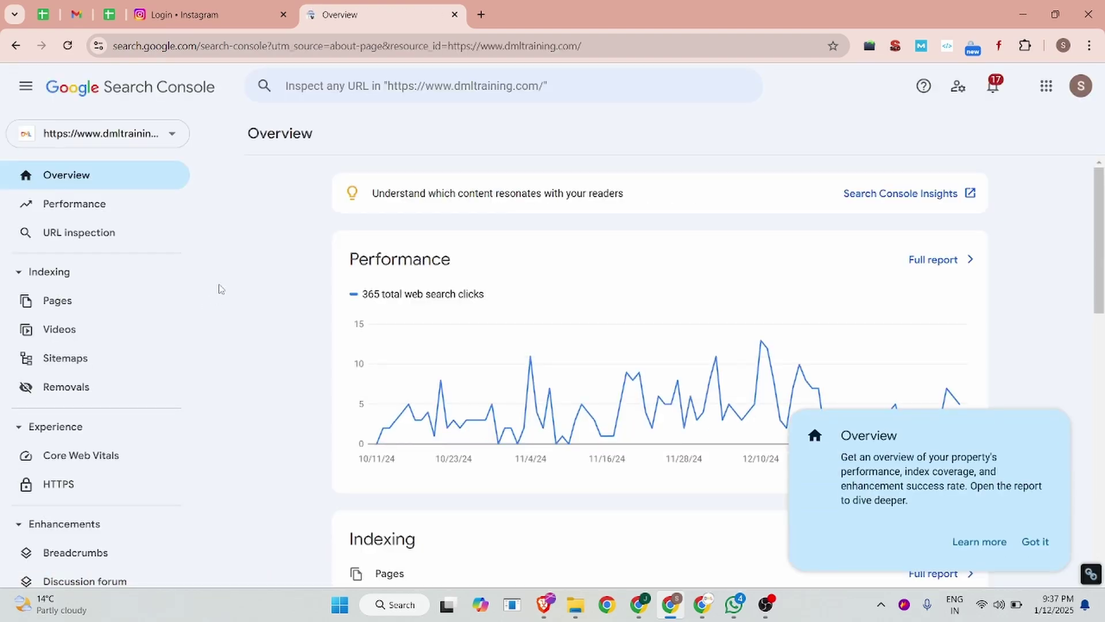
{"action": "left_click", "coordinate": [1034, 544]}
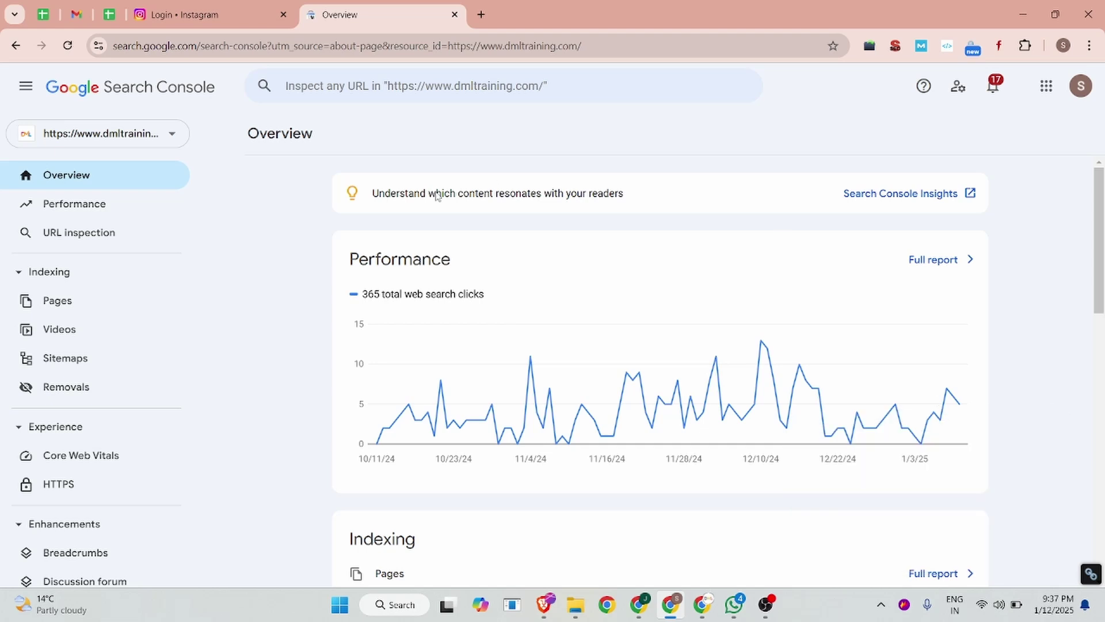
Check the property's ownership verification details and methods in the added account's settings
{"action": "scroll", "coordinate": [144, 310], "scroll_direction": "down", "scroll_amount": 4}
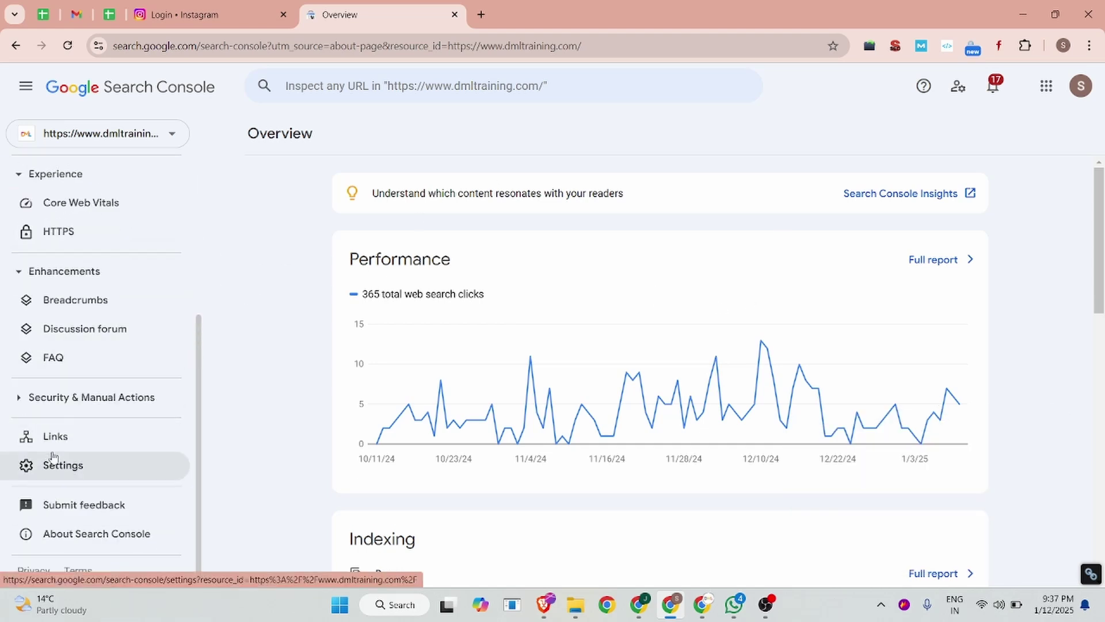
{"action": "left_click", "coordinate": [57, 472]}
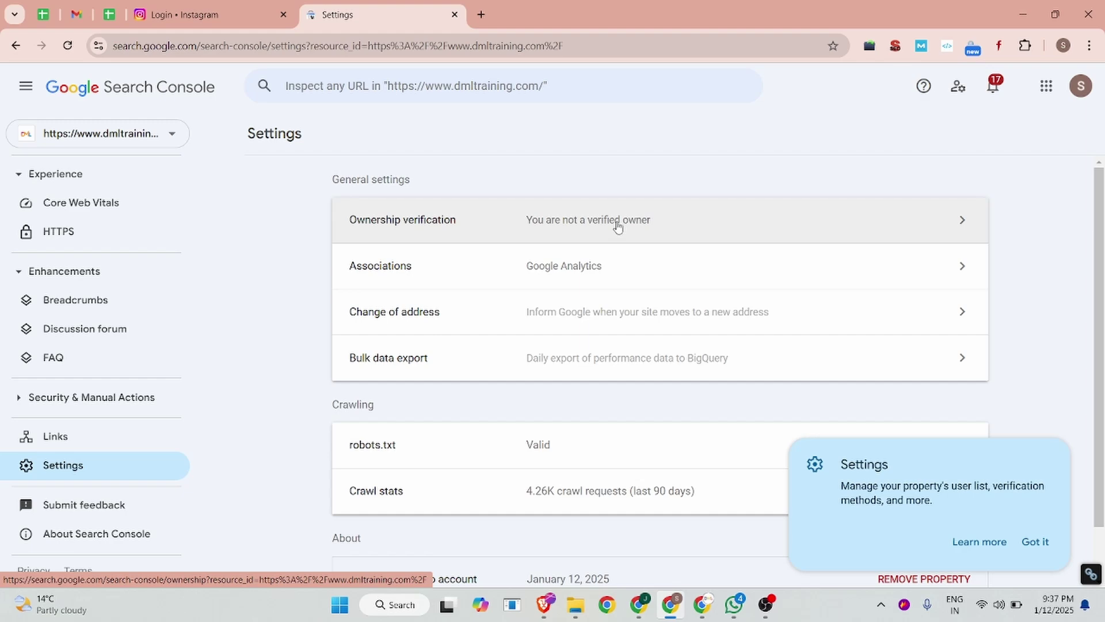
{"action": "left_click", "coordinate": [621, 223]}
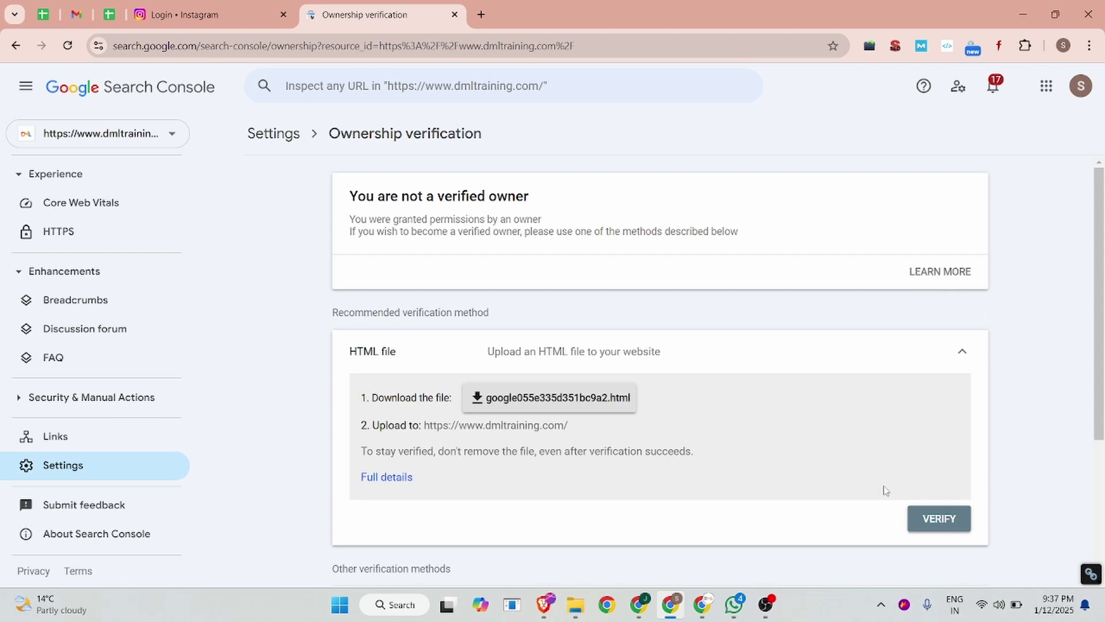
{"action": "scroll", "coordinate": [834, 350], "scroll_direction": "down", "scroll_amount": 4}
Review the general Settings page for the added account, dismiss its tip, and return to the property's Overview
{"action": "left_click", "coordinate": [86, 464]}
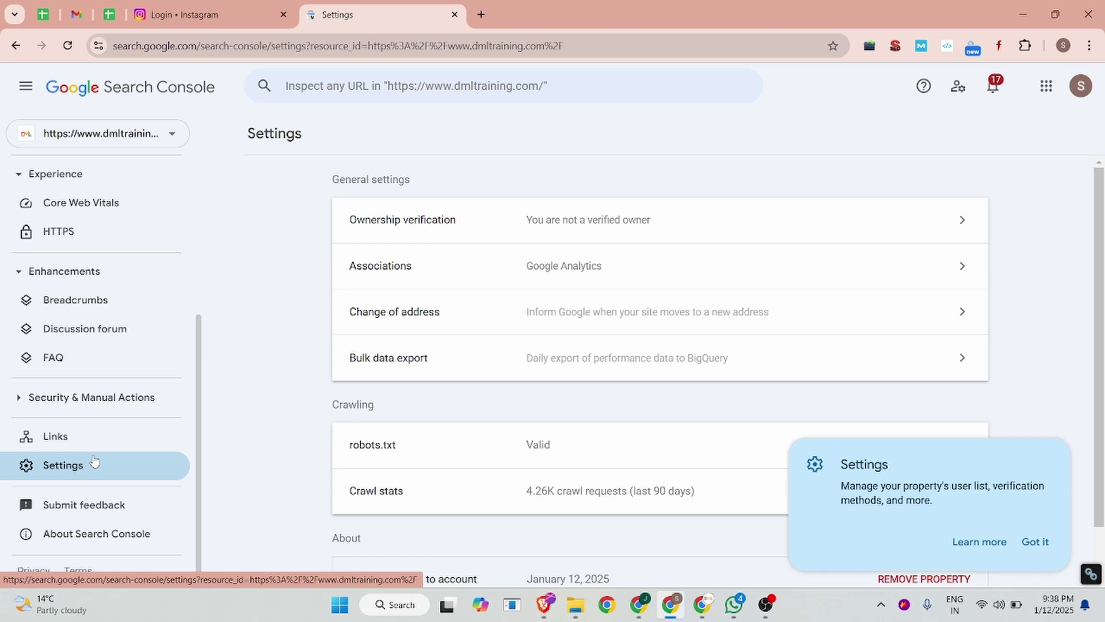
{"action": "scroll", "coordinate": [527, 551], "scroll_direction": "down", "scroll_amount": 1}
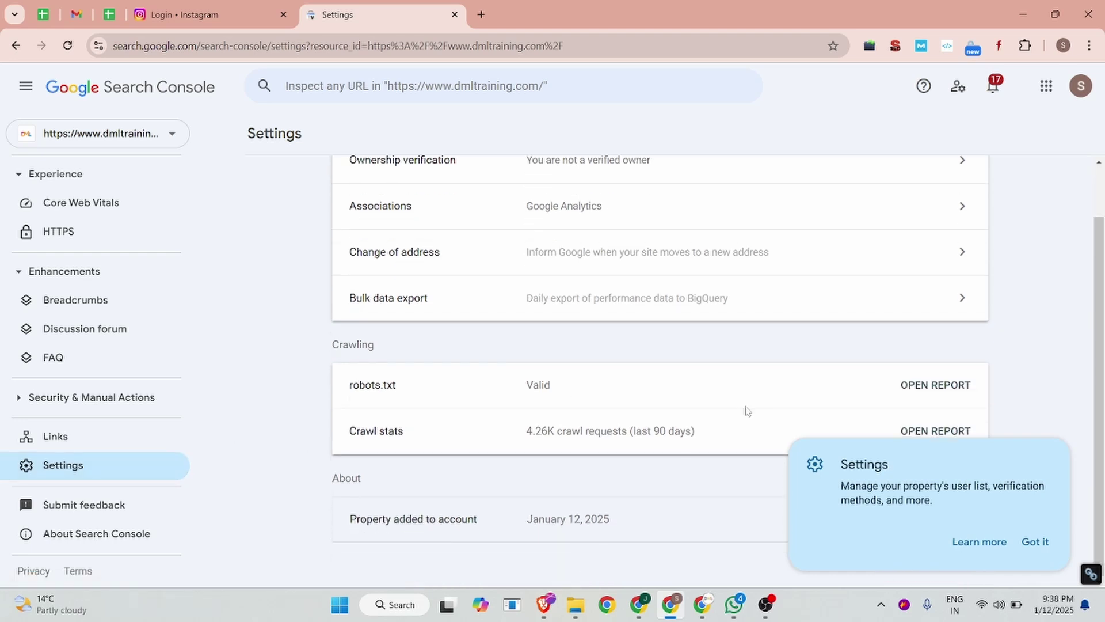
{"action": "left_click", "coordinate": [1033, 550]}
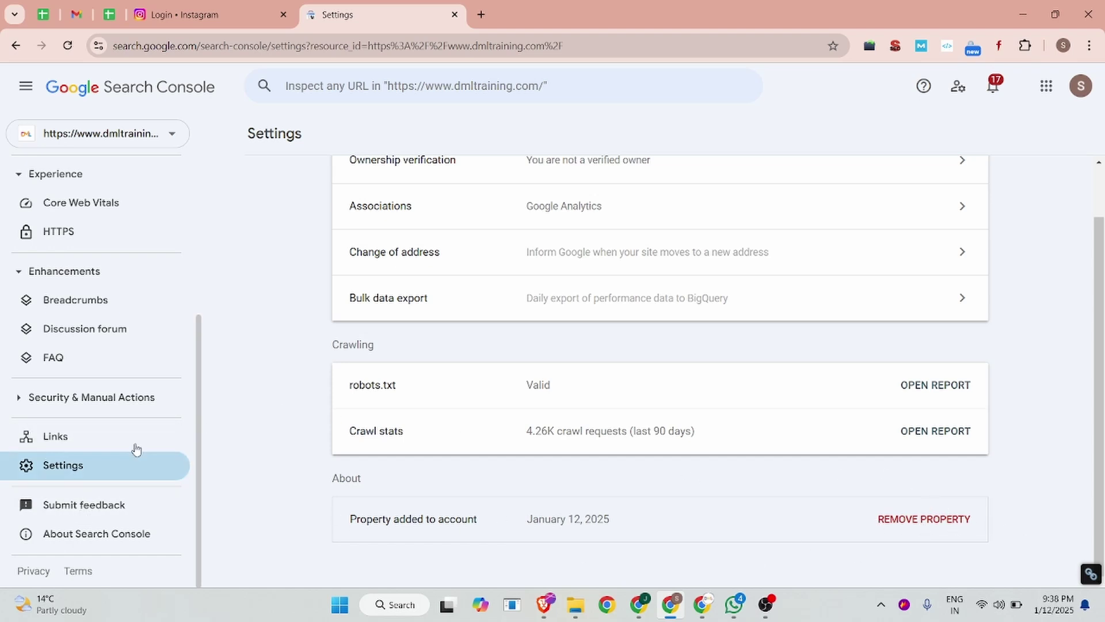
{"action": "scroll", "coordinate": [136, 449], "scroll_direction": "up", "scroll_amount": 5}
{"action": "left_click", "coordinate": [73, 175]}
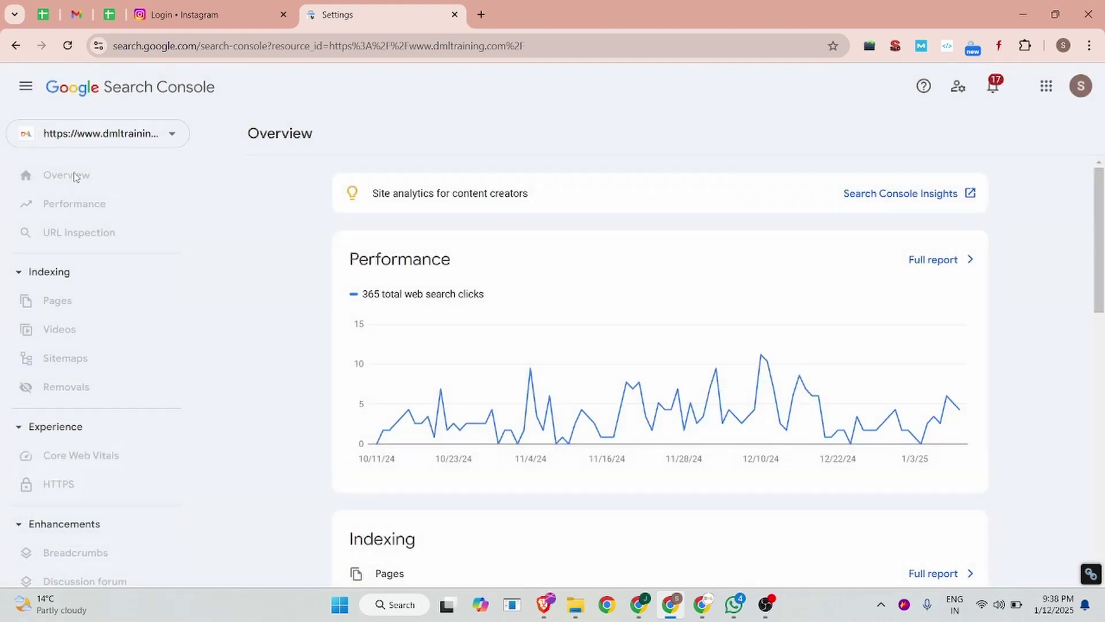